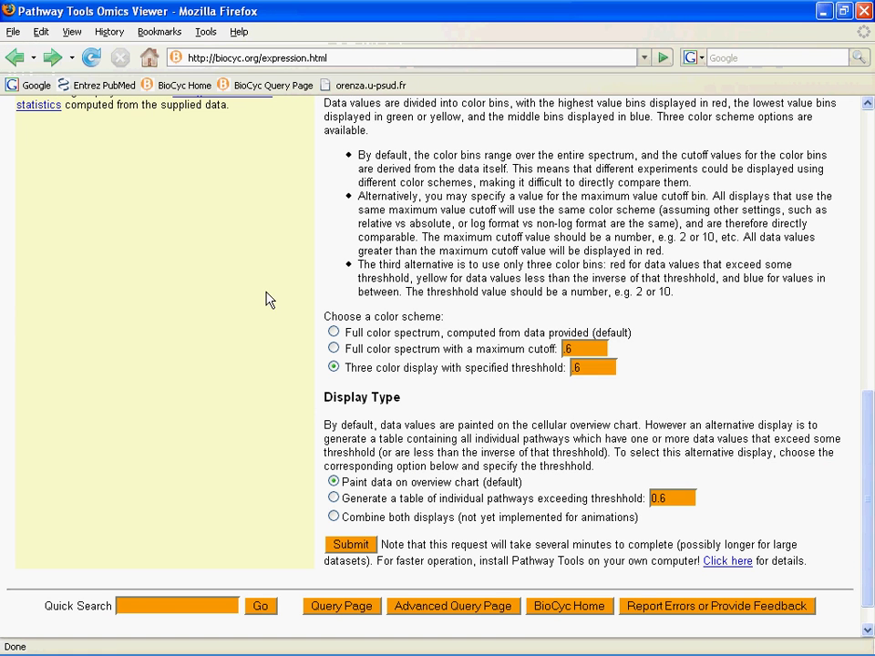
Step: Select the default full color spectrum computed from the data, then scroll up to the data-column box
{"action": "left_click", "coordinate": [334, 333]}
{"action": "left_click", "coordinate": [868, 134]}
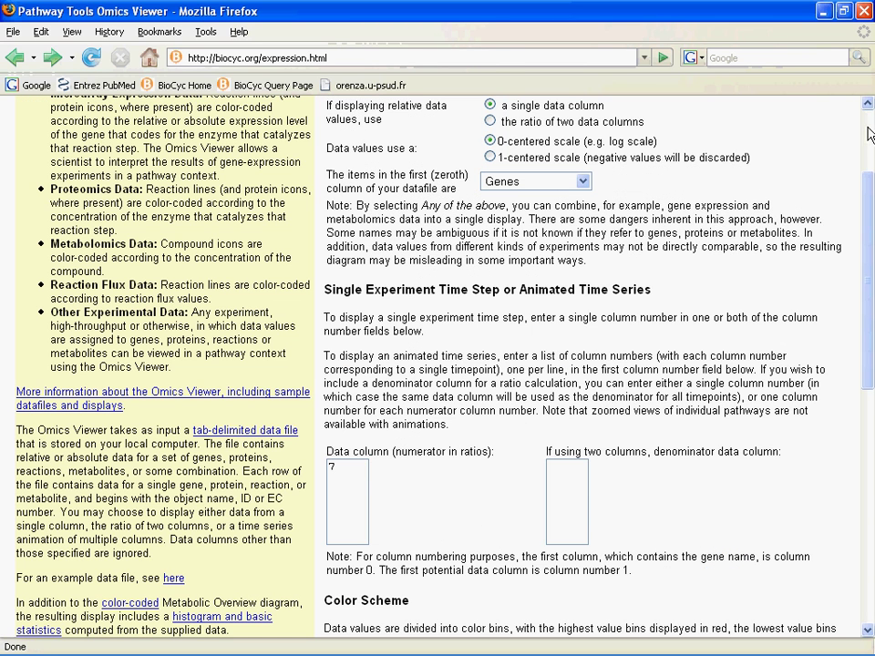
Step: Clear the old column 7 and enter data columns 1 through 6, one per line
{"action": "left_click_drag", "start_coordinate": [871, 188], "coordinate": [866, 216]}
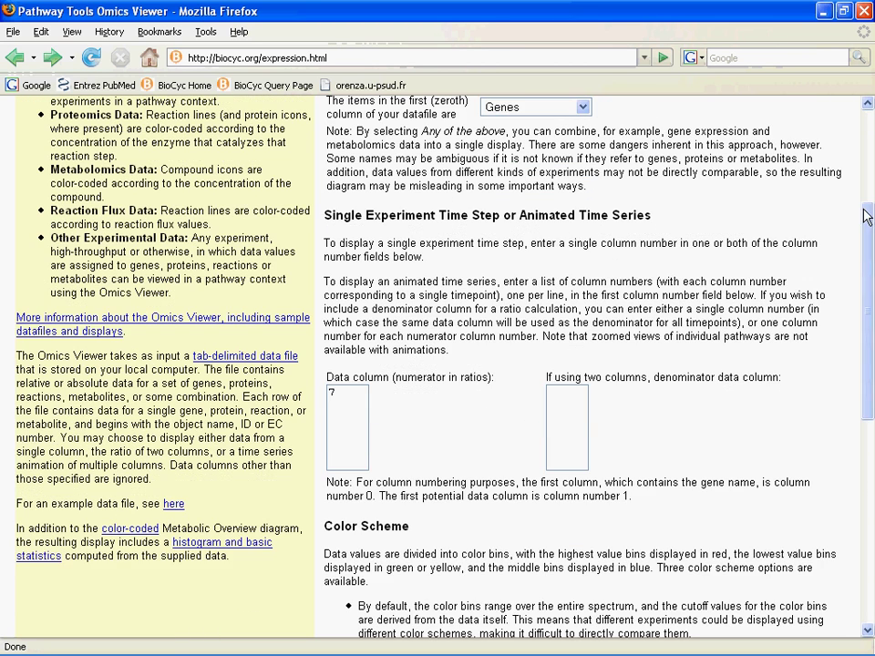
{"action": "left_click_drag", "start_coordinate": [344, 397], "coordinate": [330, 392]}
{"action": "key", "text": "BackSpace"}
{"action": "type", "text": "1"}
{"action": "key", "text": "Return"}
{"action": "type", "text": "2"}
{"action": "key", "text": "Return"}
{"action": "type", "text": "3"}
{"action": "key", "text": "Return"}
{"action": "type", "text": "4"}
{"action": "key", "text": "Return"}
{"action": "type", "text": "5"}
{"action": "key", "text": "Return"}
{"action": "type", "text": "6"}
Step: Continue the list with data columns 7 through 12, one per line
{"action": "key", "text": "Return"}
{"action": "type", "text": "7"}
{"action": "key", "text": "Return"}
{"action": "type", "text": "8"}
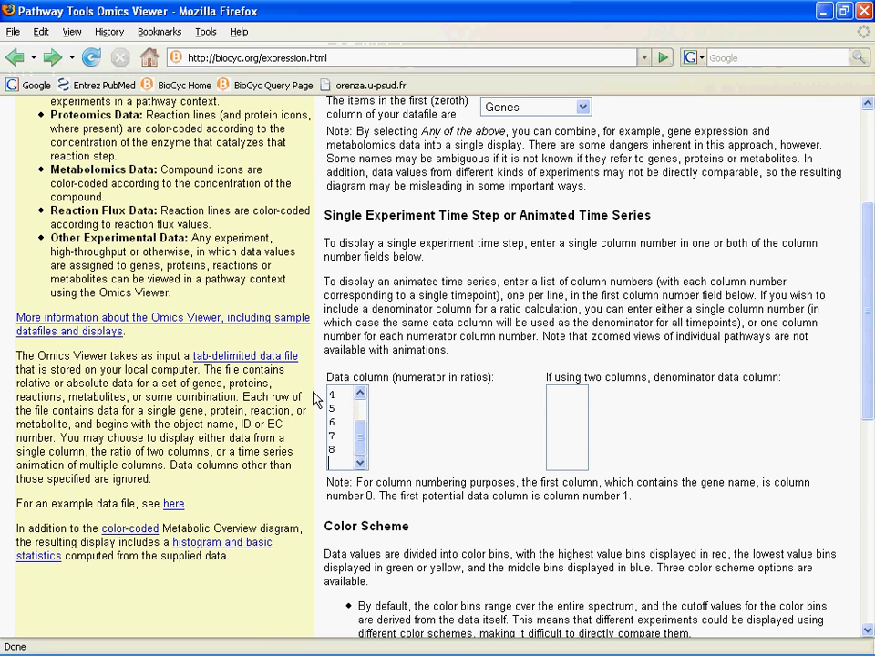
{"action": "key", "text": "Return"}
{"action": "type", "text": "9"}
{"action": "key", "text": "Return"}
{"action": "type", "text": "10"}
{"action": "key", "text": "Return"}
{"action": "type", "text": "11"}
{"action": "key", "text": "Return"}
{"action": "type", "text": "12"}
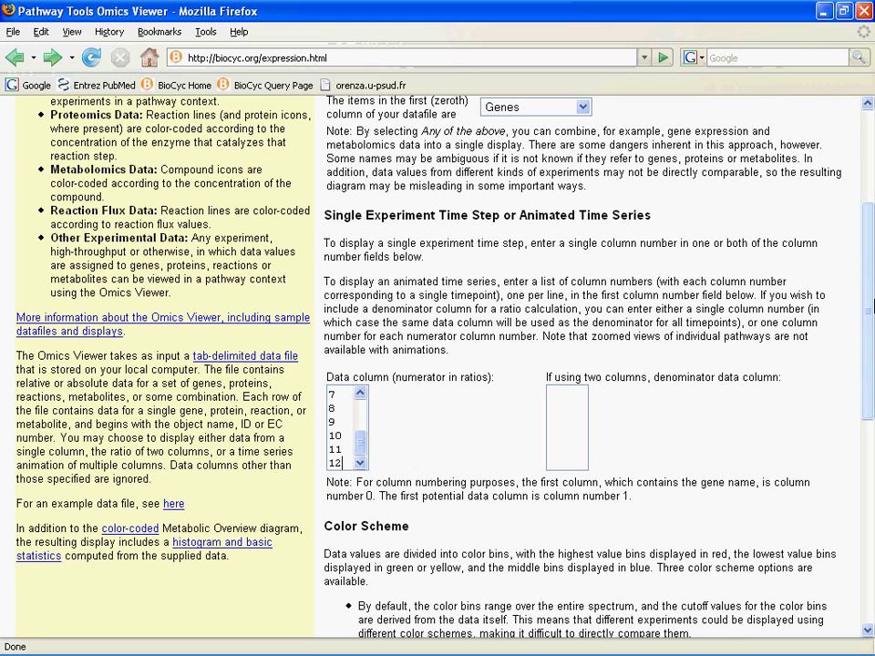
Step: Submit the form to generate the animated E. coli K-12 cellular overview
{"action": "left_click_drag", "start_coordinate": [872, 305], "coordinate": [864, 506]}
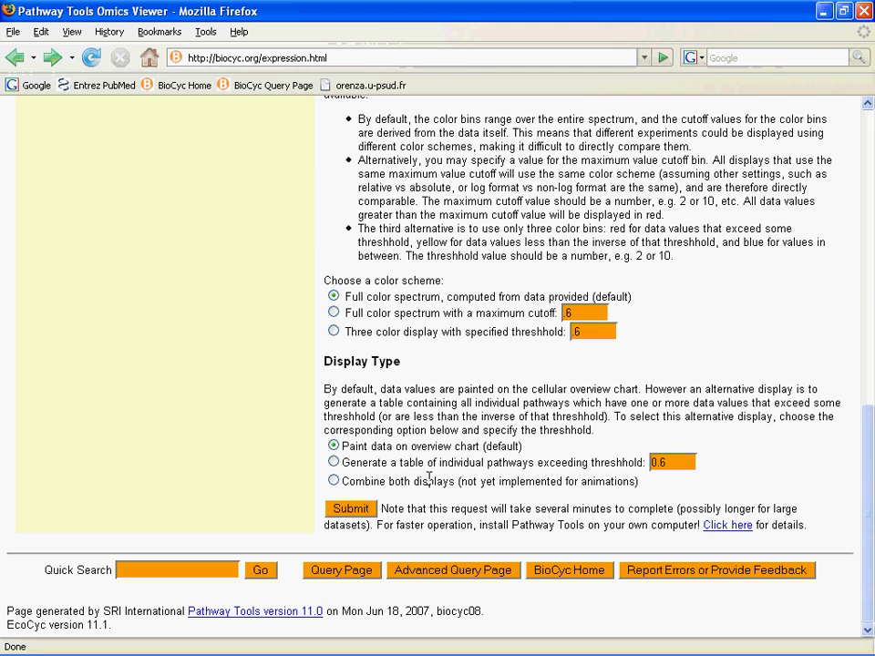
{"action": "left_click", "coordinate": [350, 512]}
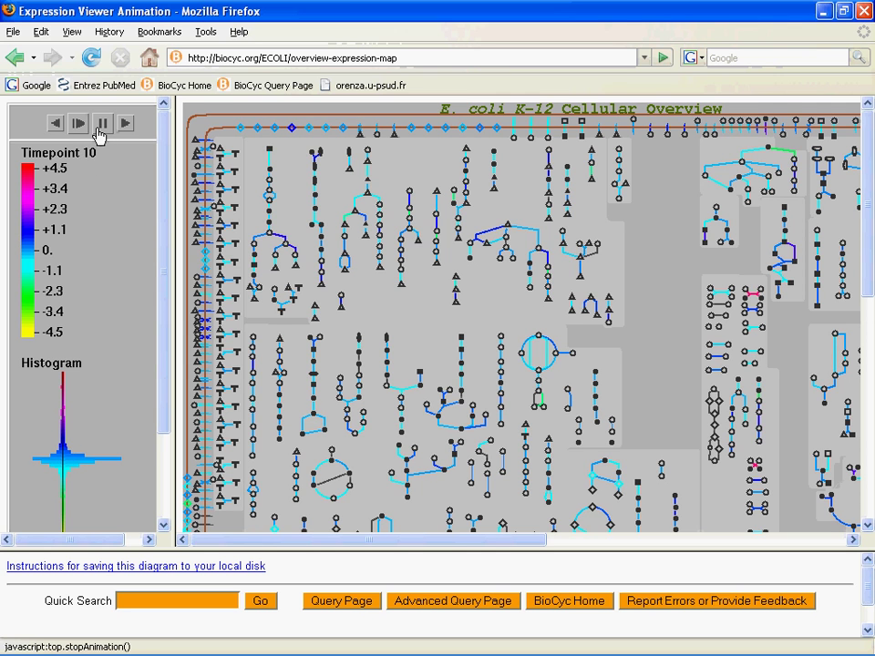
Step: Pause, resume and pause the animation again, then step one timepoint forward and back
{"action": "left_click", "coordinate": [103, 132]}
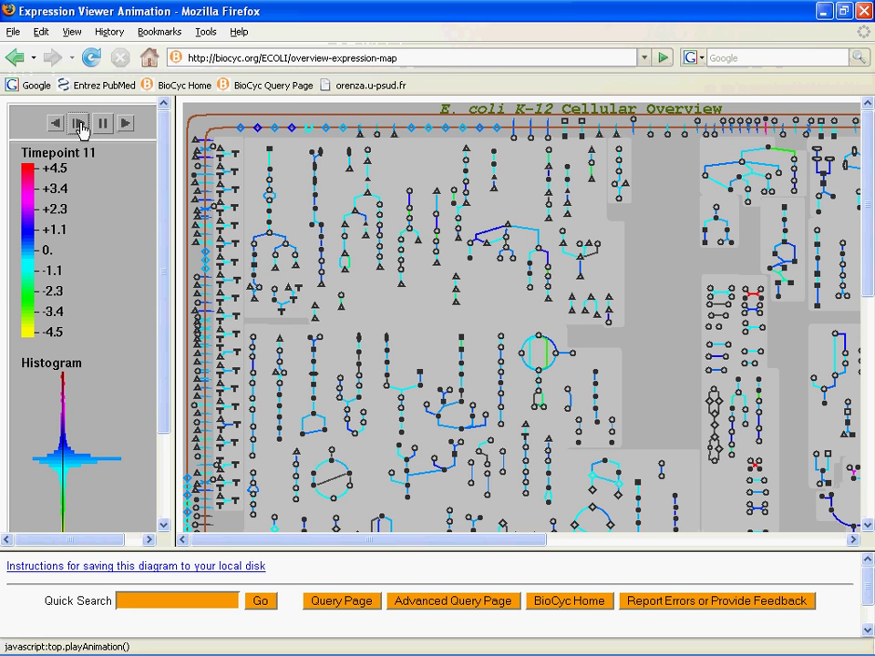
{"action": "left_click", "coordinate": [81, 129]}
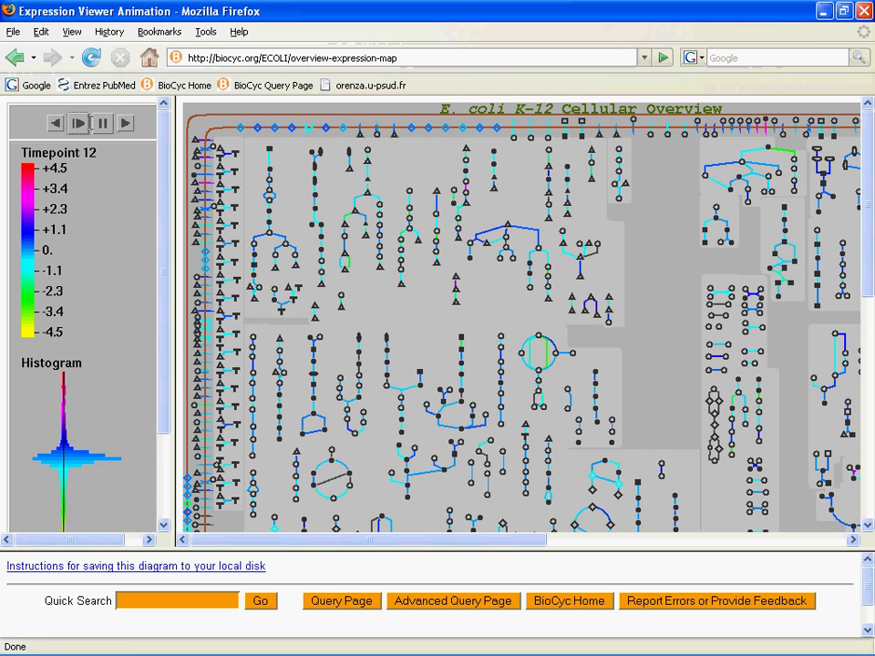
{"action": "left_click", "coordinate": [102, 128]}
{"action": "left_click", "coordinate": [124, 124]}
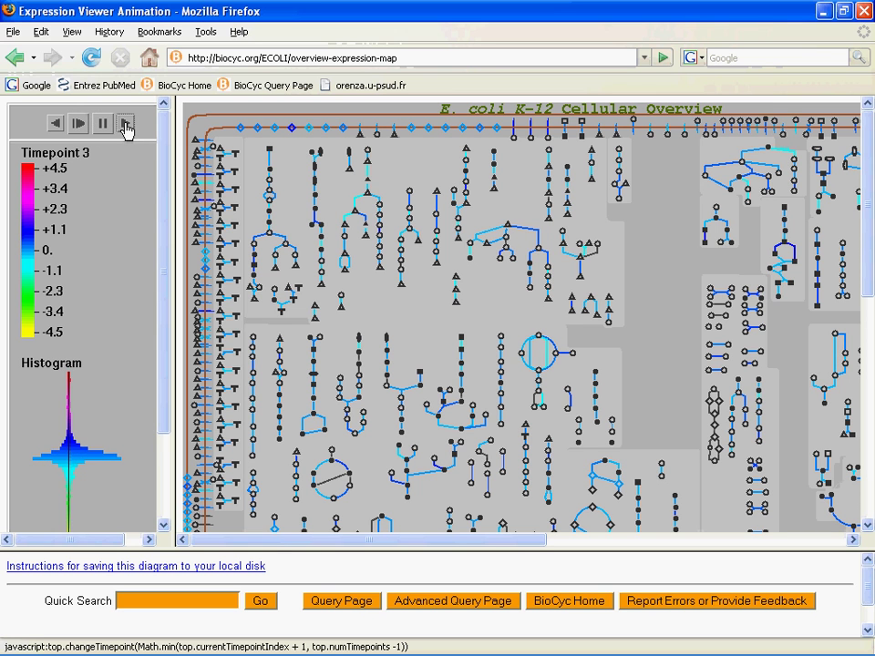
{"action": "left_click", "coordinate": [57, 130]}
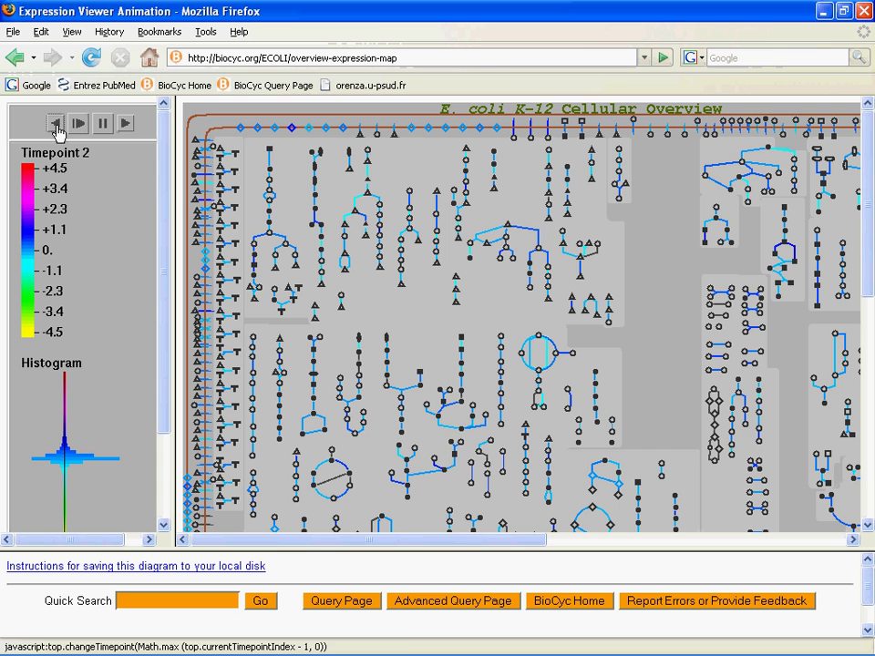
Step: Step forward through the timepoints to 7, back to 6, then resume playback
{"action": "left_click", "coordinate": [125, 126]}
{"action": "left_click", "coordinate": [124, 126]}
{"action": "left_click", "coordinate": [125, 126]}
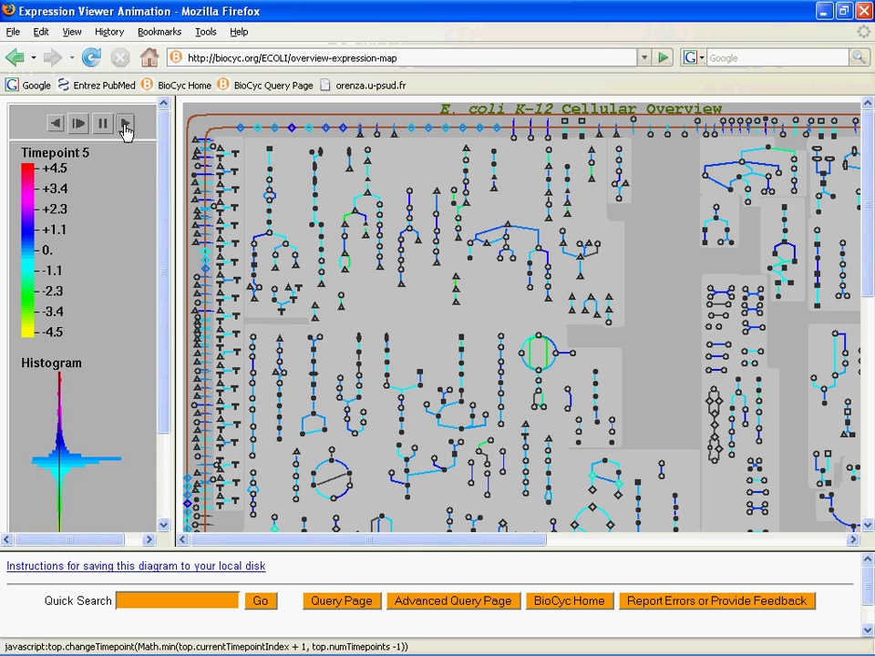
{"action": "left_click", "coordinate": [125, 126]}
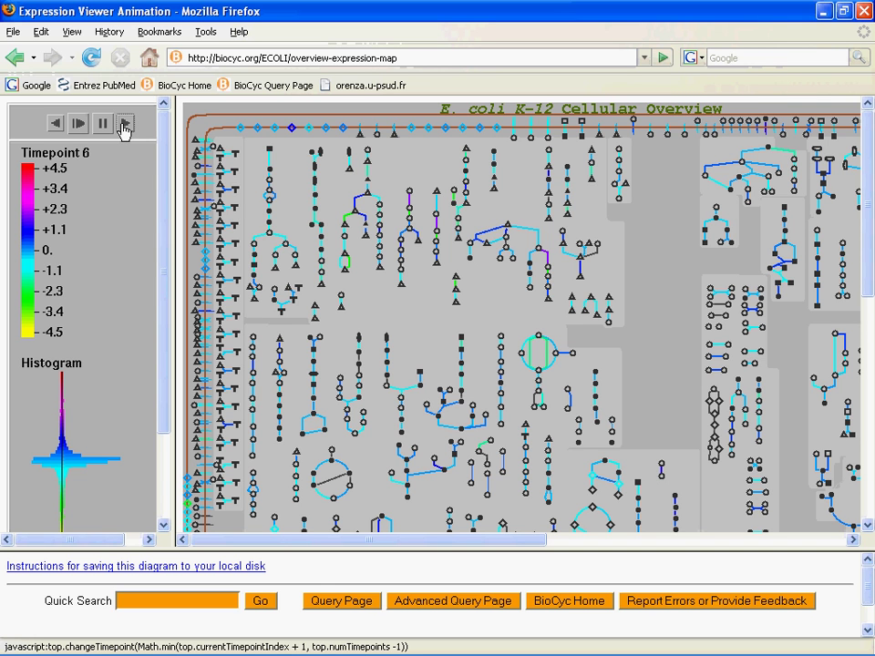
{"action": "left_click", "coordinate": [125, 126]}
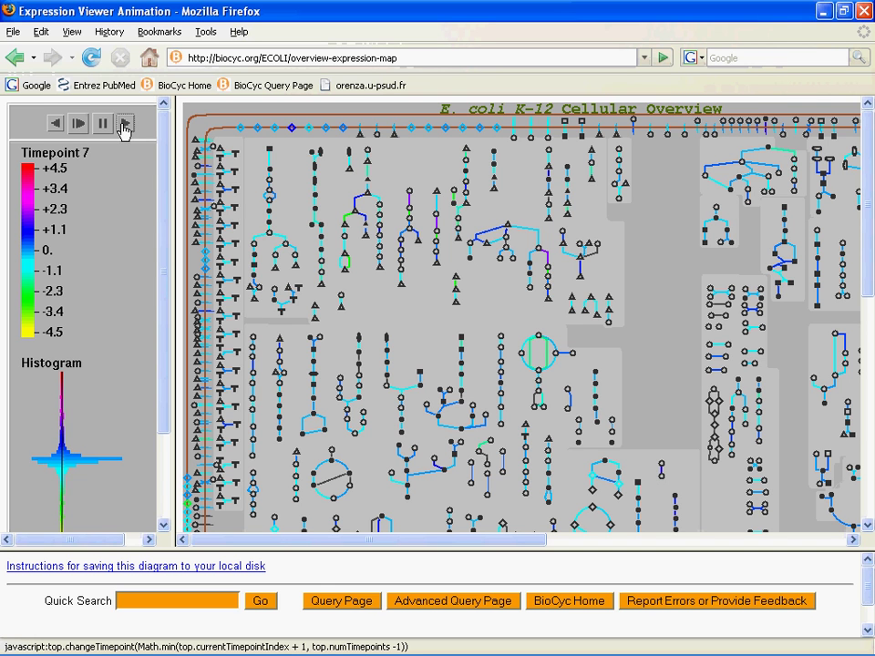
{"action": "left_click", "coordinate": [57, 125]}
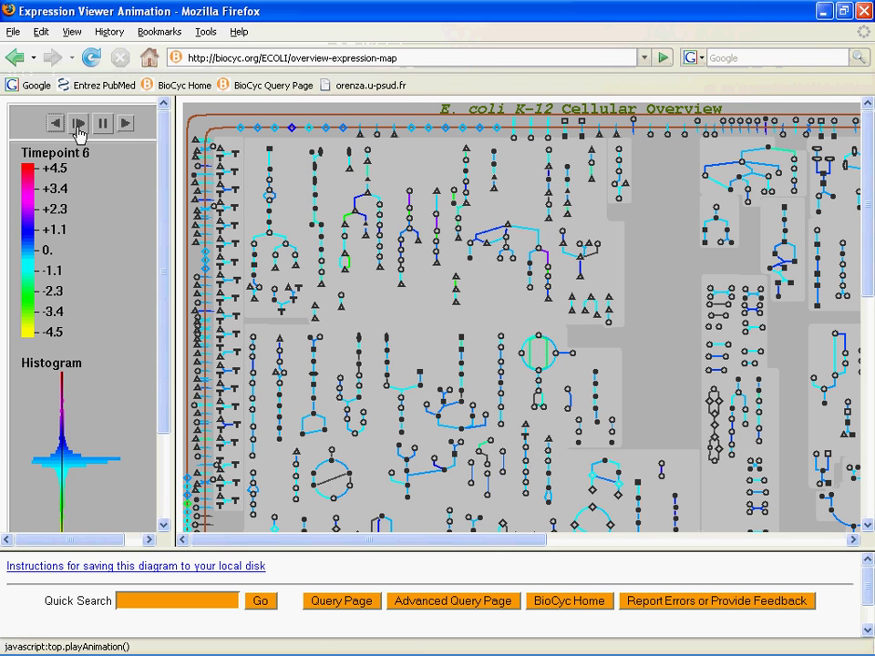
{"action": "left_click", "coordinate": [78, 125]}
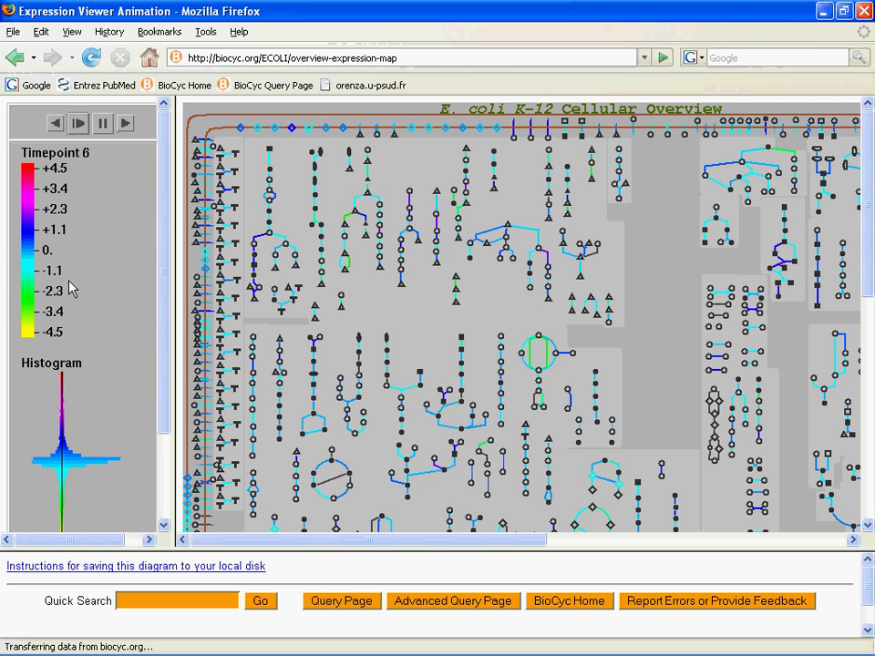
Step: Scroll the legend panel and pan the map right and down while the animation runs
{"action": "left_click_drag", "start_coordinate": [163, 260], "coordinate": [168, 378]}
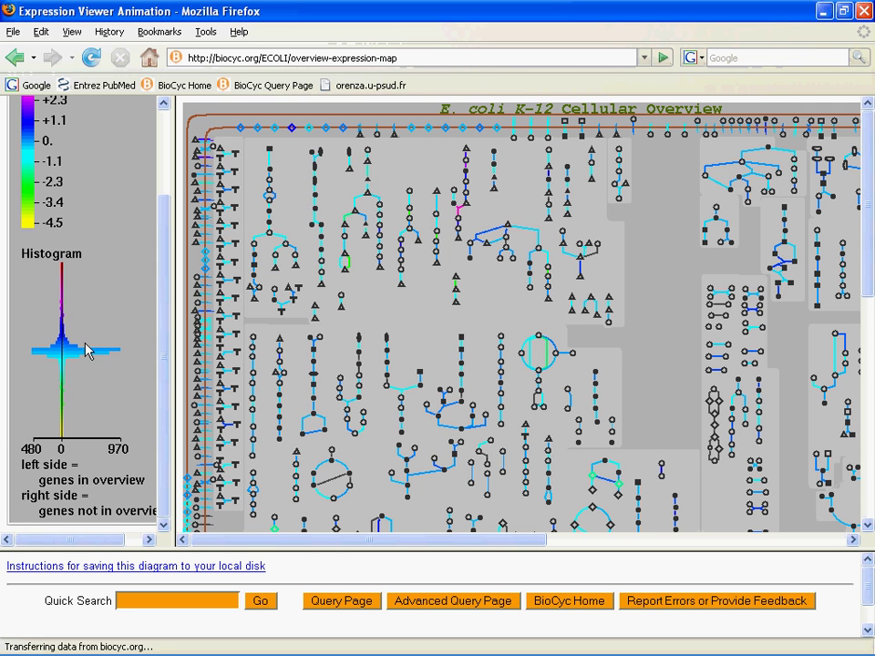
{"action": "left_click", "coordinate": [598, 542]}
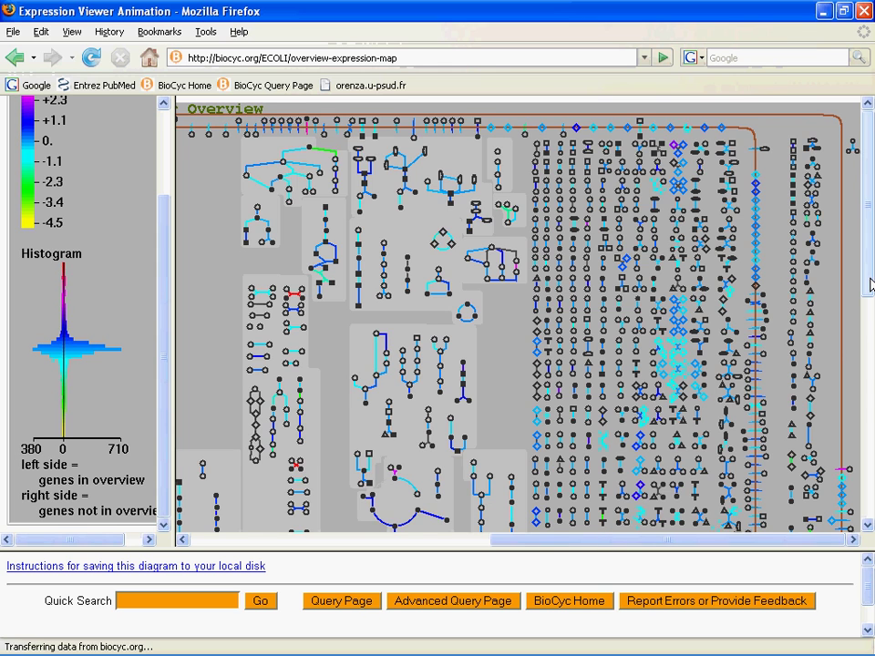
{"action": "left_click_drag", "start_coordinate": [870, 286], "coordinate": [866, 404]}
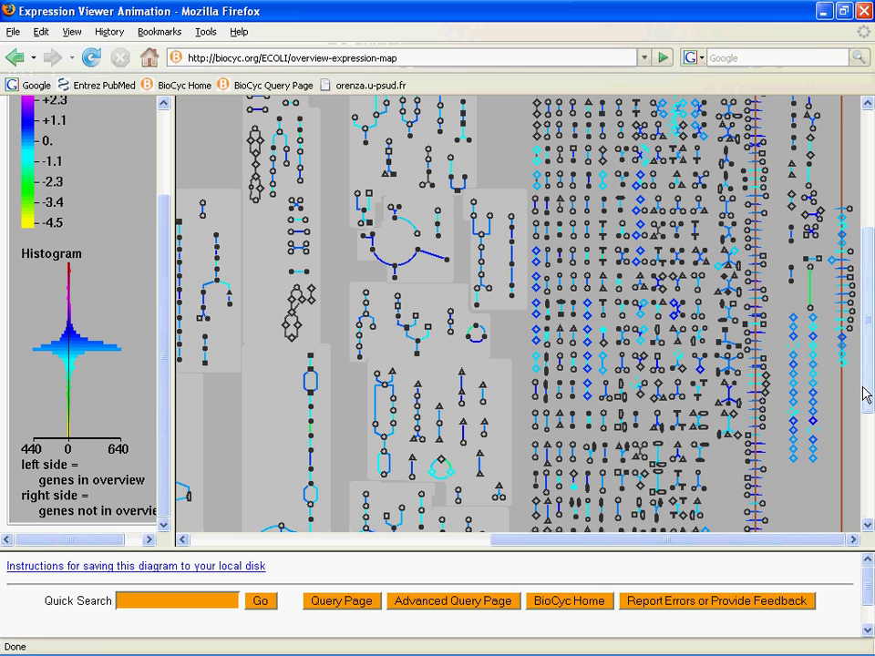
{"action": "left_click_drag", "start_coordinate": [164, 315], "coordinate": [164, 242]}
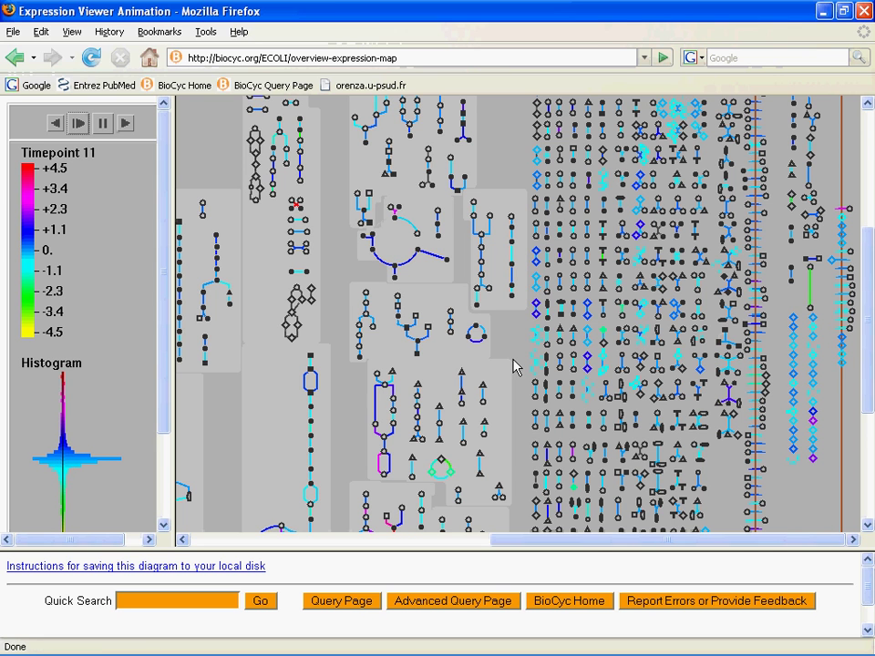
Step: Pan the map down to a lower region and watch its pathways recolour through the timepoints
{"action": "left_click_drag", "start_coordinate": [513, 542], "coordinate": [394, 556]}
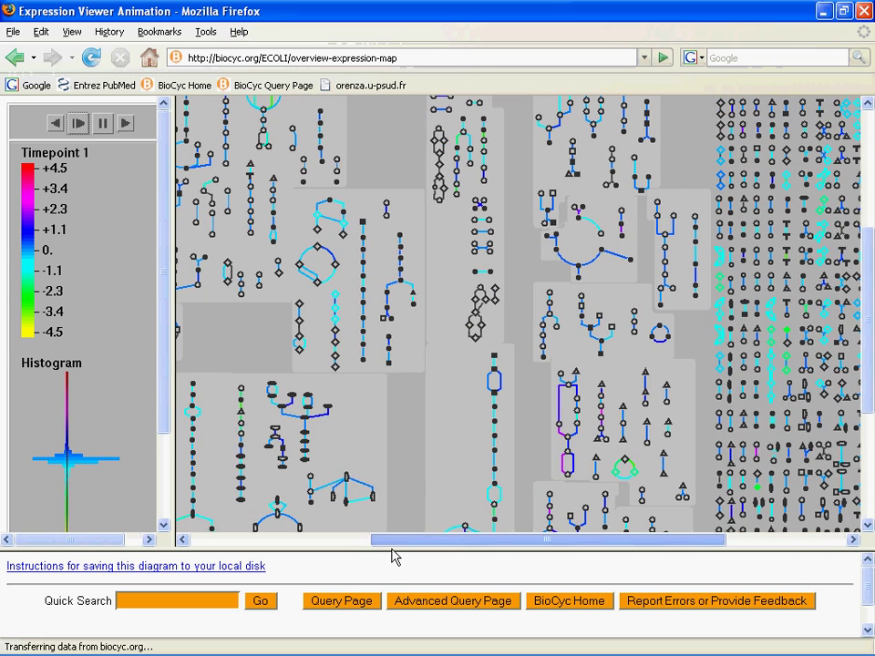
{"action": "left_click_drag", "start_coordinate": [869, 352], "coordinate": [868, 426]}
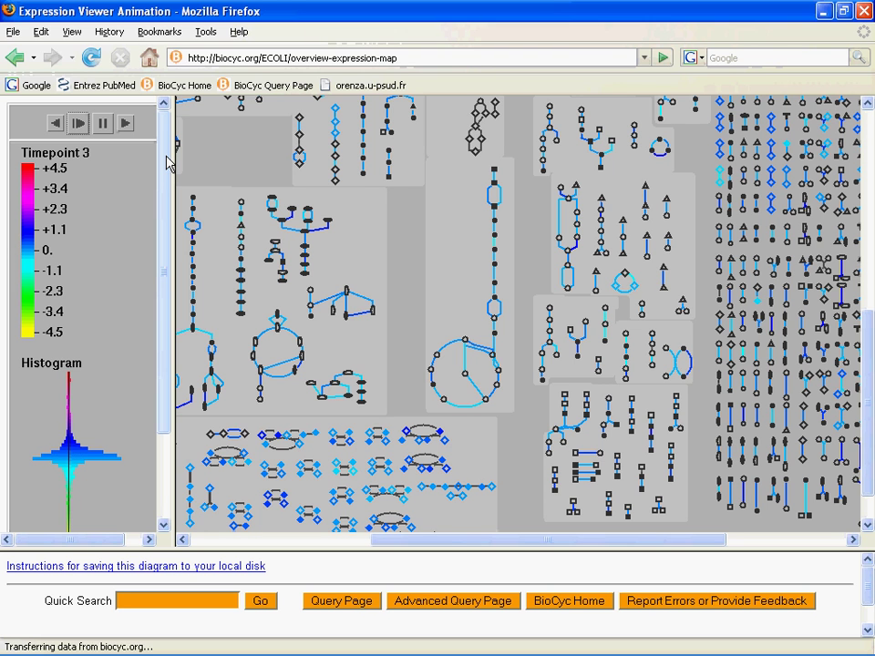
Step: Return to the Omics Viewer input form and scroll back up to its top
{"action": "left_click", "coordinate": [12, 61]}
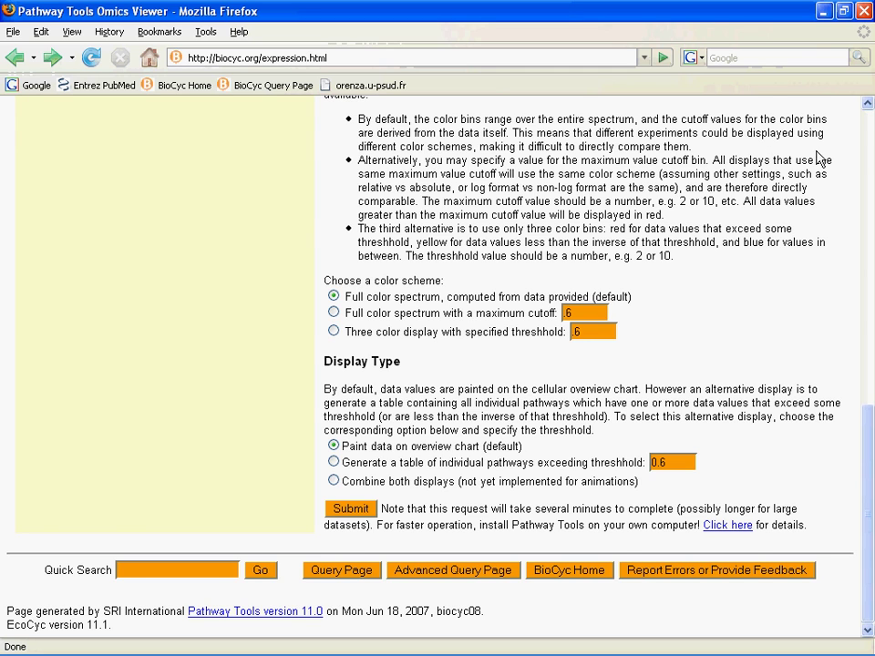
{"action": "scroll", "coordinate": [867, 137], "scroll_direction": "up", "scroll_amount": 15}
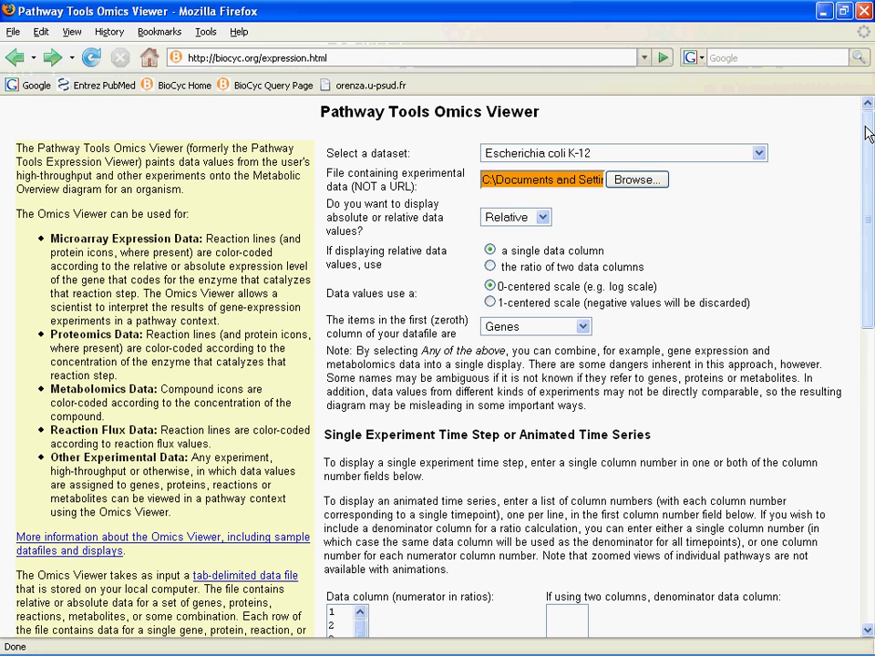
Step: Upload the experimental data file, set values to Absolute and first-column items to Compounds
{"action": "left_click", "coordinate": [636, 180]}
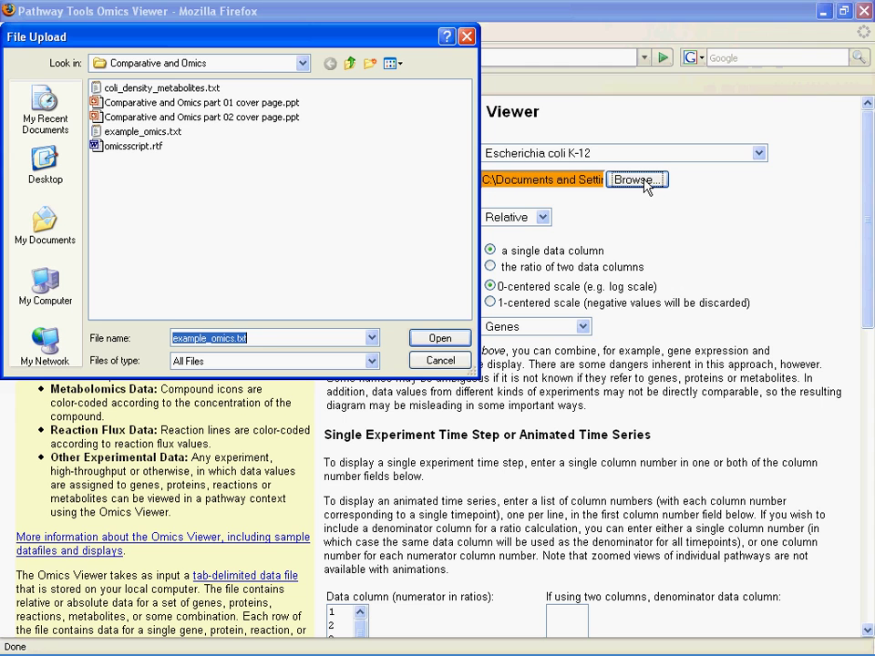
{"action": "double_click", "coordinate": [151, 87]}
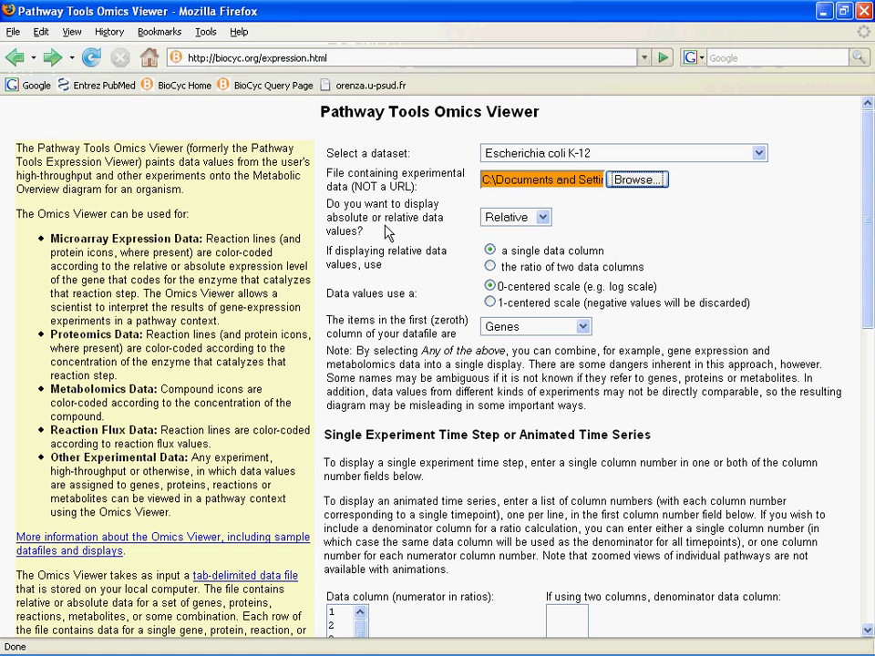
{"action": "left_click", "coordinate": [512, 218]}
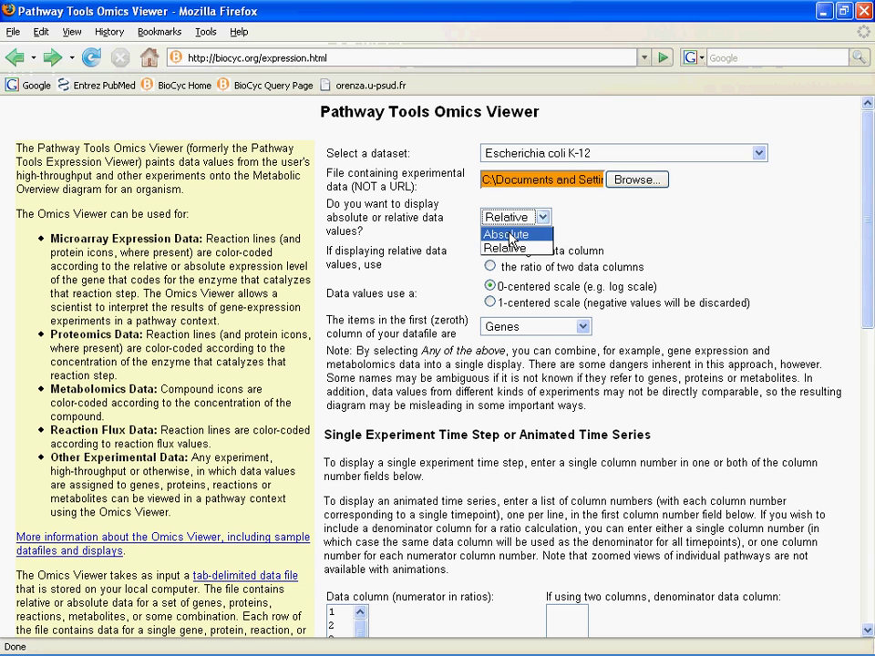
{"action": "left_click", "coordinate": [507, 229]}
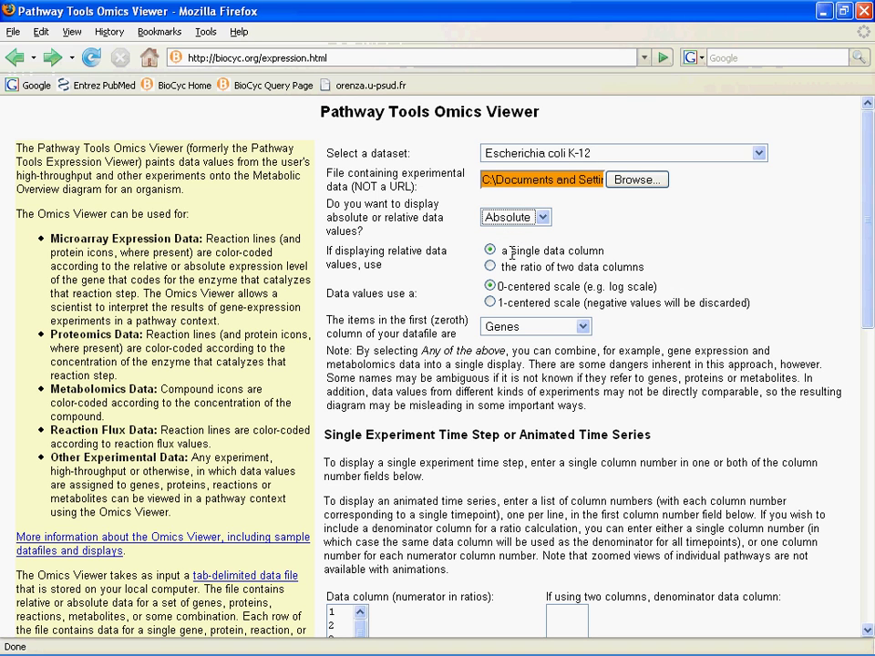
{"action": "left_click", "coordinate": [582, 326]}
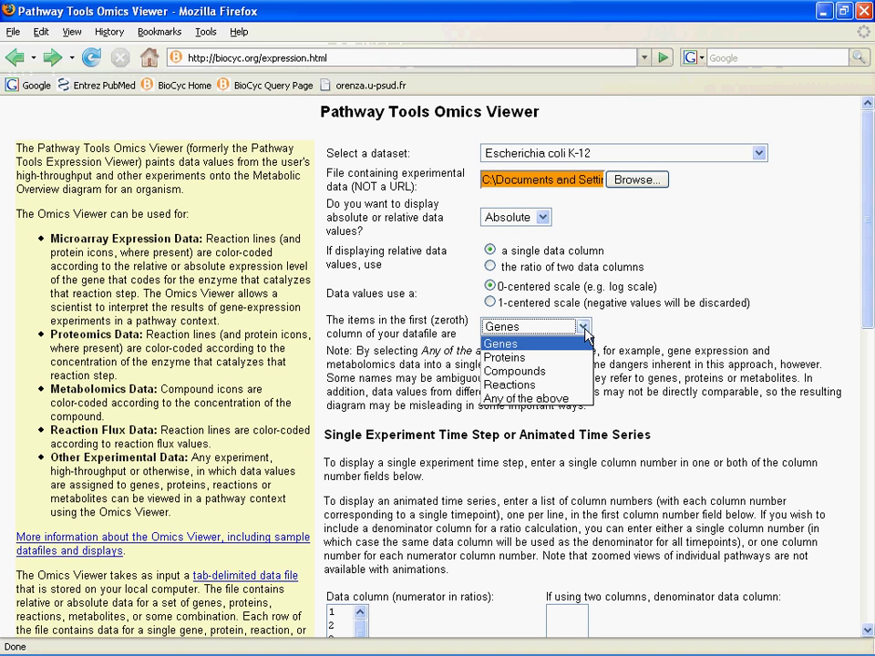
{"action": "left_click", "coordinate": [528, 371]}
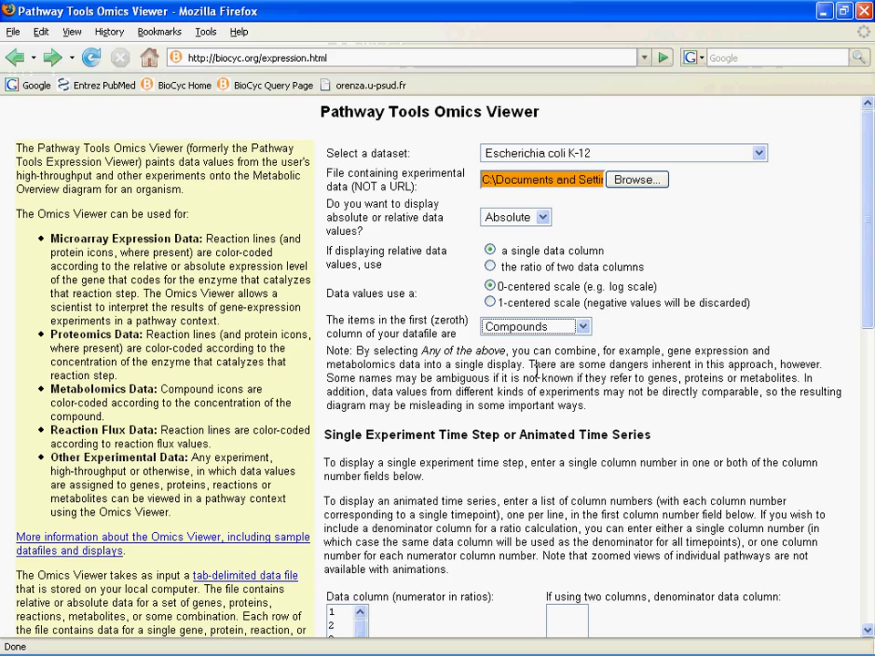
Step: Delete data-column entries 3 through 12 and retype 3, leaving columns 1, 2 and 3
{"action": "scroll", "coordinate": [843, 392], "scroll_direction": "down", "scroll_amount": 6}
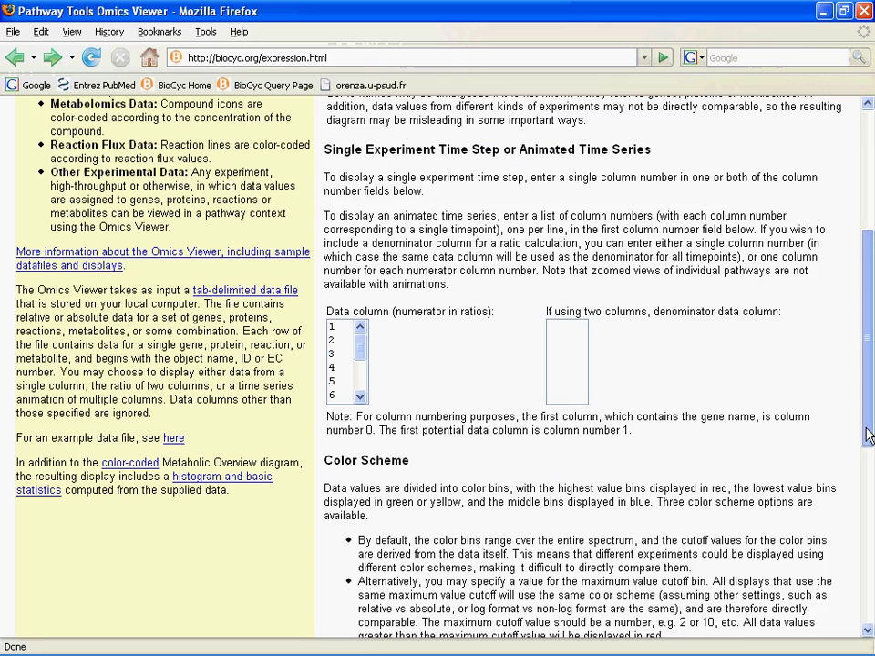
{"action": "left_click", "coordinate": [361, 381]}
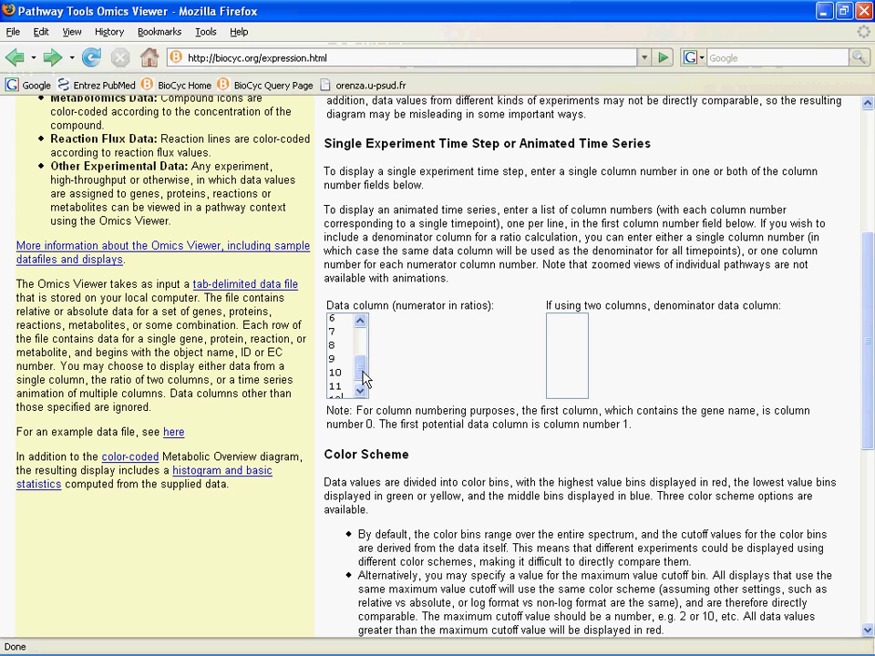
{"action": "left_click", "coordinate": [345, 387]}
{"action": "key", "text": "BackSpace"}
{"action": "key", "text": "BackSpace"}
{"action": "key", "text": "BackSpace"}
{"action": "key", "text": "BackSpace"}
{"action": "key", "text": "BackSpace"}
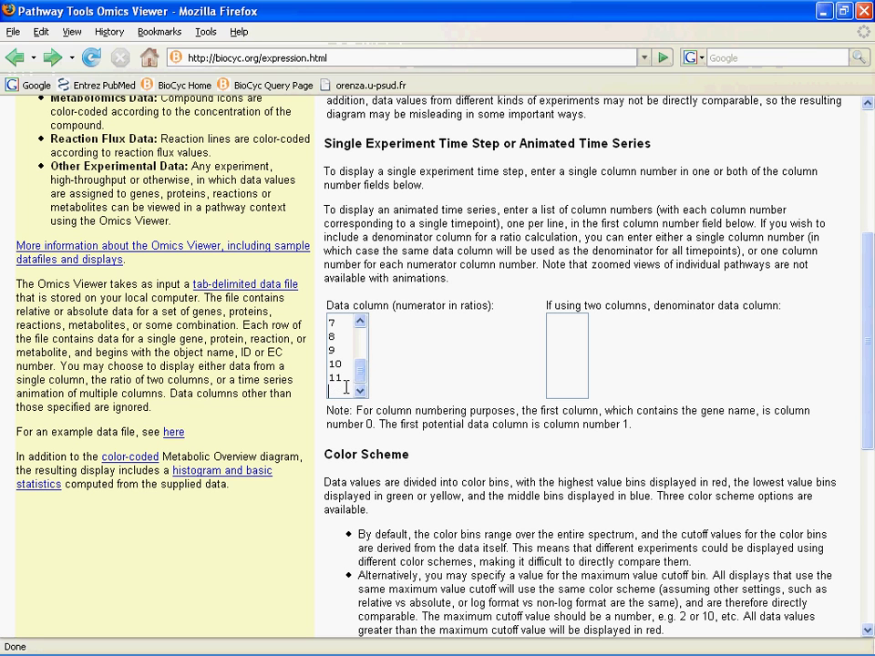
{"action": "key", "text": "BackSpace"}
{"action": "key", "text": "BackSpace"}
{"action": "key", "text": "BackSpace"}
{"action": "key", "text": "BackSpace"}
{"action": "key", "text": "BackSpace"}
{"action": "key", "text": "BackSpace"}
{"action": "key", "text": "BackSpace"}
{"action": "key", "text": "BackSpace"}
{"action": "key", "text": "BackSpace"}
{"action": "key", "text": "BackSpace"}
{"action": "key", "text": "BackSpace"}
{"action": "key", "text": "BackSpace"}
{"action": "key", "text": "BackSpace"}
{"action": "key", "text": "BackSpace"}
{"action": "key", "text": "BackSpace"}
{"action": "key", "text": "BackSpace"}
{"action": "key", "text": "BackSpace"}
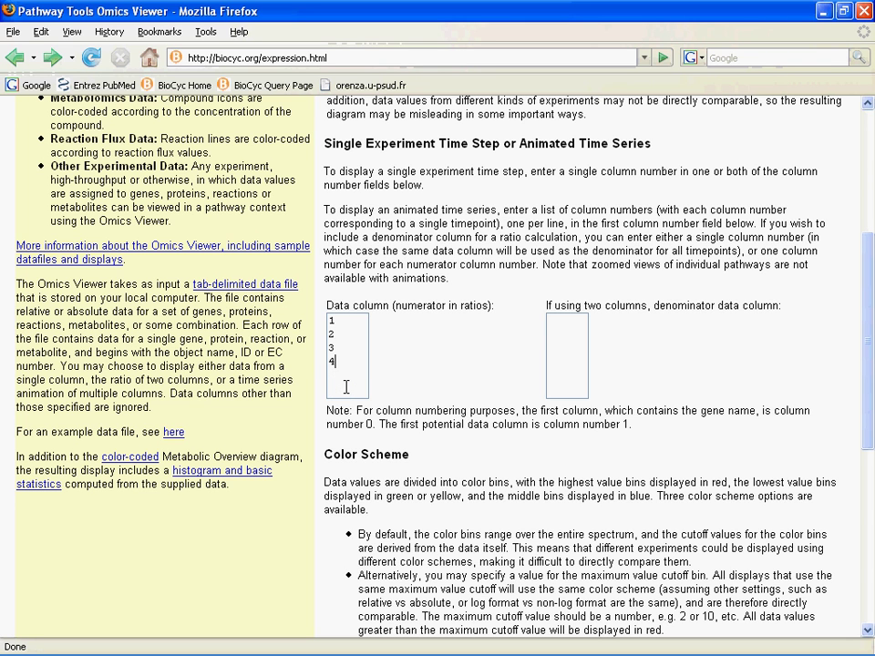
{"action": "key", "text": "BackSpace"}
{"action": "type", "text": "3"}
{"action": "left_click_drag", "start_coordinate": [860, 323], "coordinate": [869, 490]}
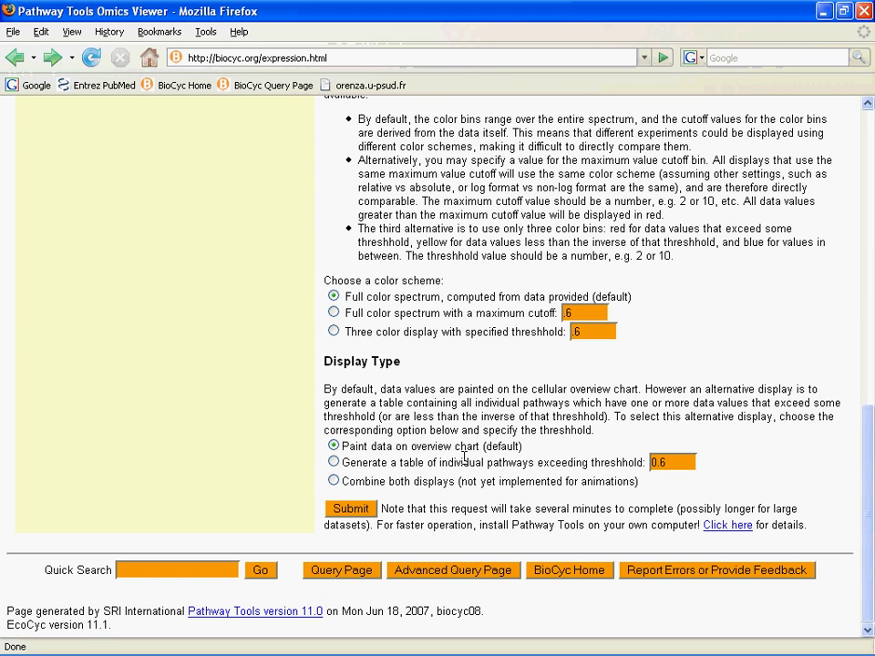
Step: Submit the form to animate compound concentrations on the E. coli K-12 overview
{"action": "left_click", "coordinate": [352, 514]}
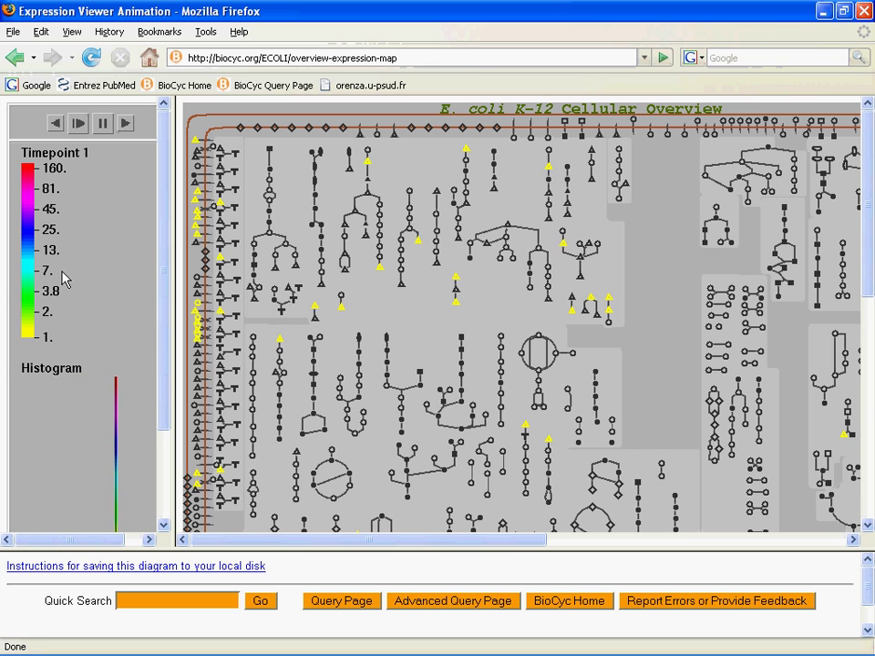
{"action": "left_click_drag", "start_coordinate": [162, 278], "coordinate": [160, 397]}
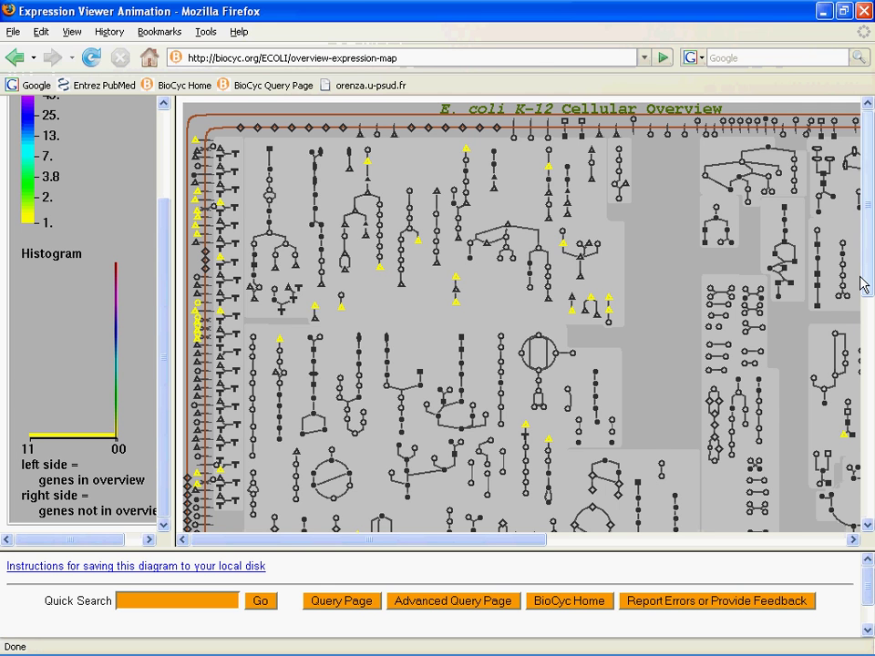
{"action": "scroll", "coordinate": [871, 282], "scroll_direction": "down", "scroll_amount": 5}
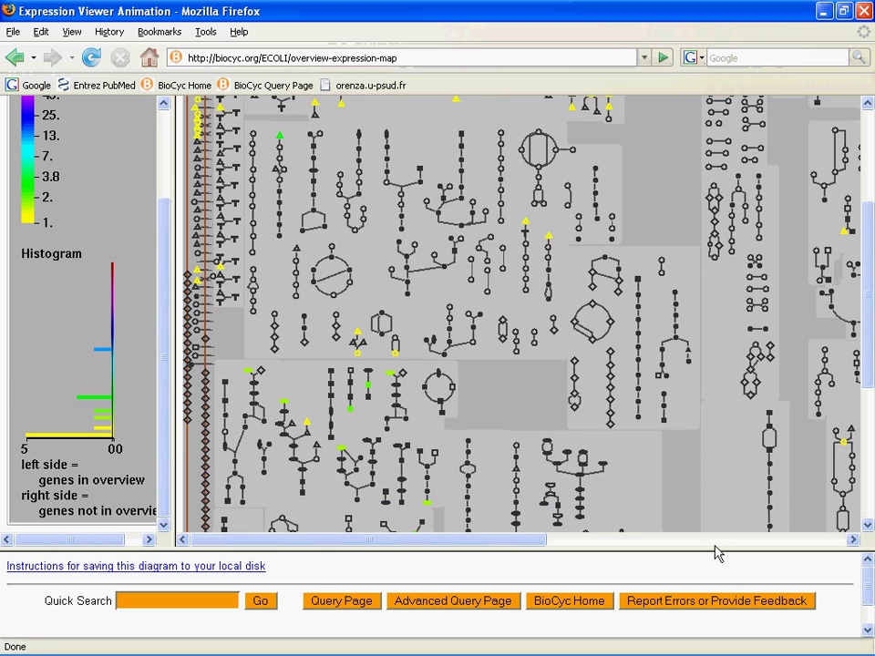
{"action": "left_click", "coordinate": [717, 544]}
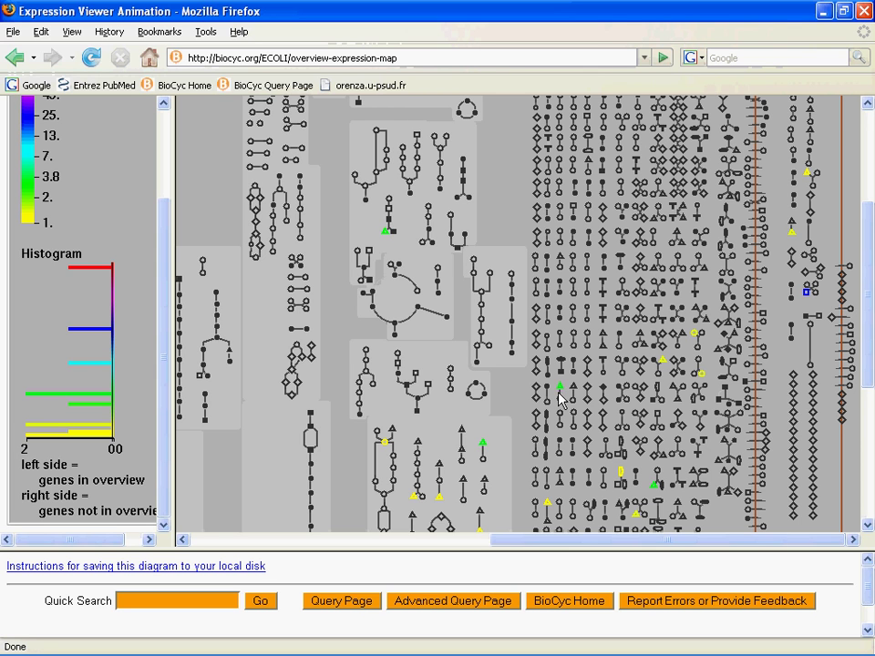
{"action": "scroll", "coordinate": [558, 401], "scroll_direction": "down", "scroll_amount": 5}
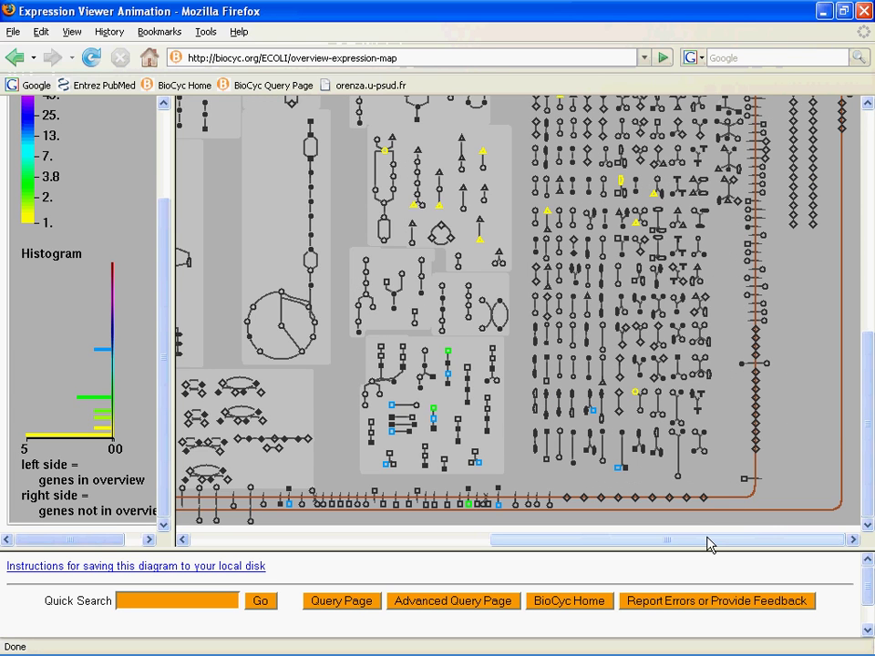
{"action": "left_click_drag", "start_coordinate": [707, 543], "coordinate": [378, 560]}
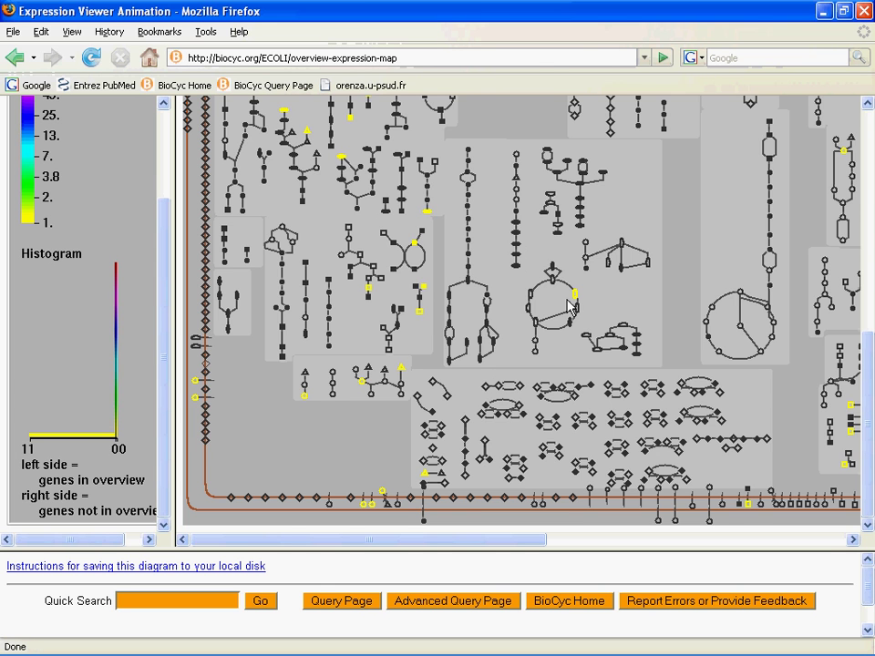
{"action": "left_click", "coordinate": [871, 241]}
{"action": "left_click_drag", "start_coordinate": [872, 242], "coordinate": [866, 210]}
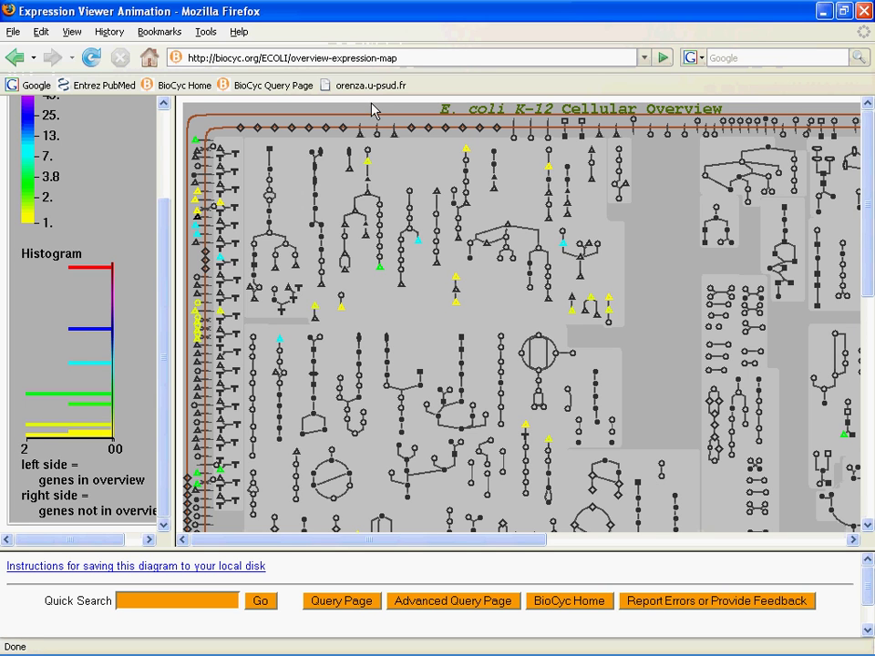
Step: Leave the Omics Viewer animation via the BioCyc Query Page bookmark for E. coli K-12
{"action": "left_click", "coordinate": [294, 89]}
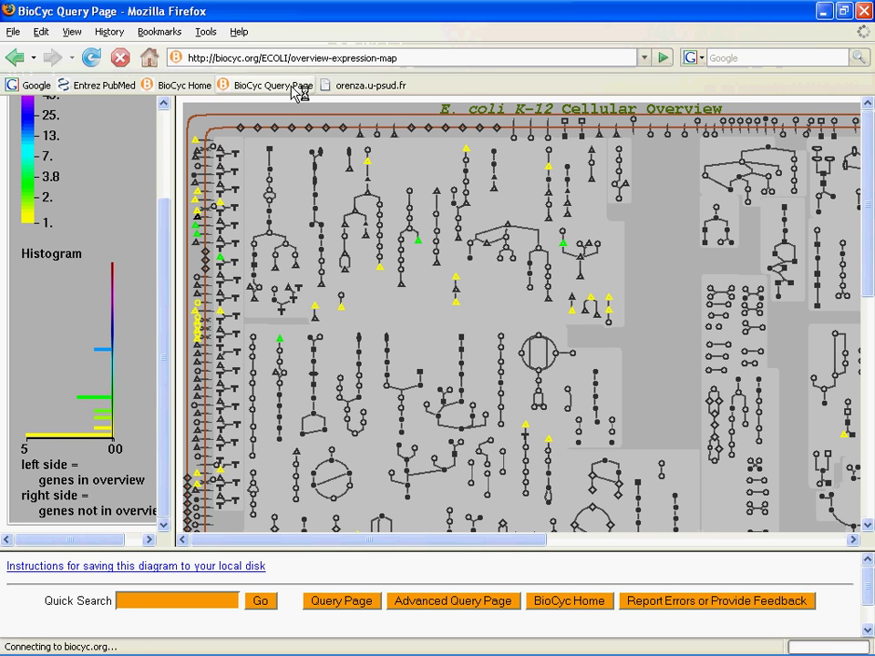